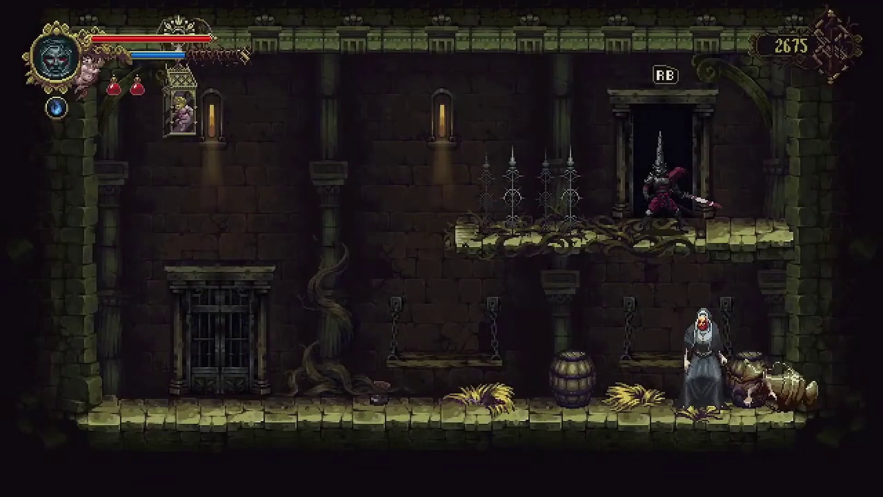
key(a)
key(space)
key(k)
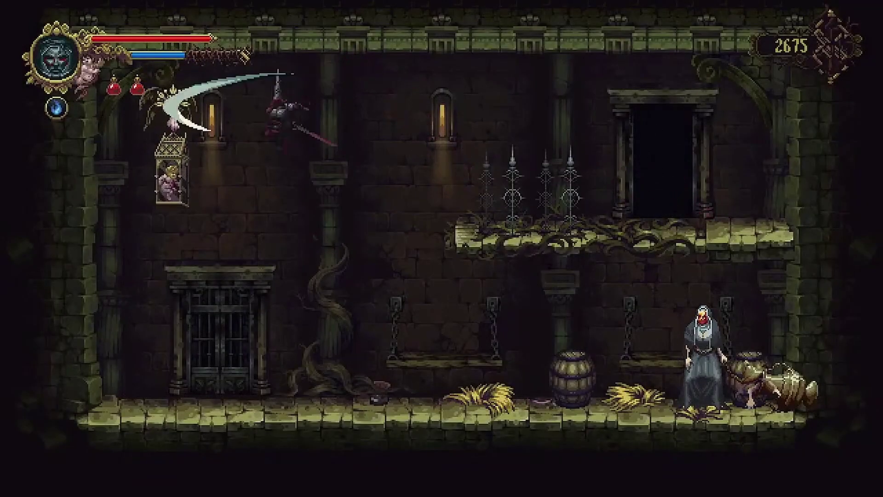
key(Left)
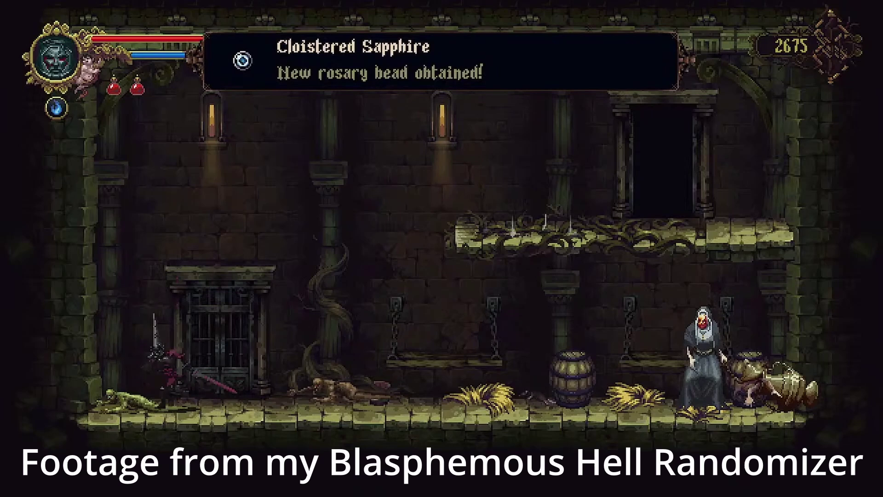
key(d)
key(k)
key(k)
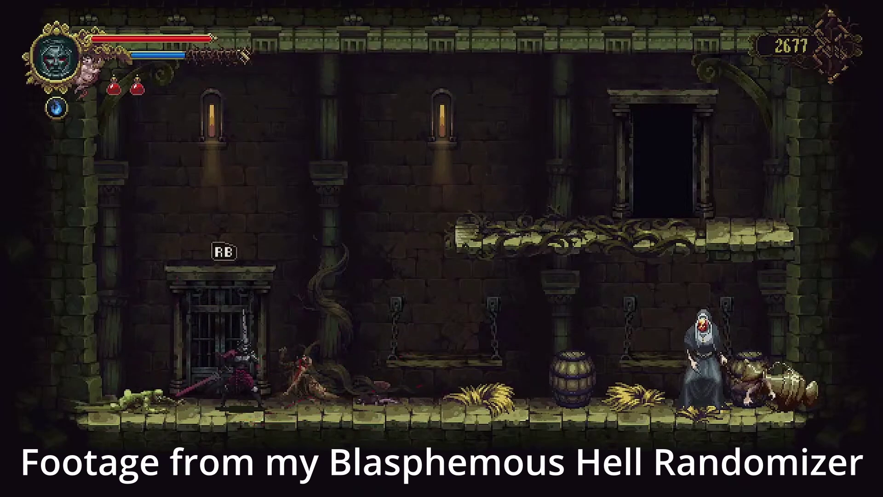
key(k)
key(a)
key(k)
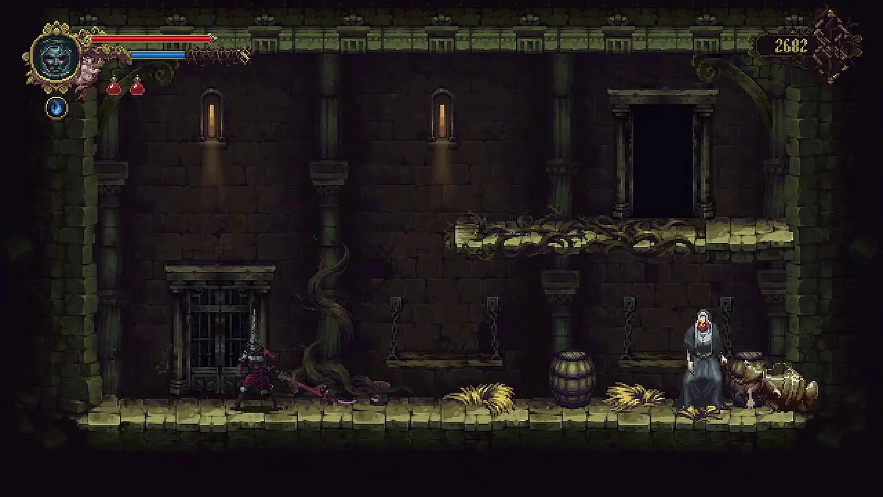
key(a)
key(d)
key(a)
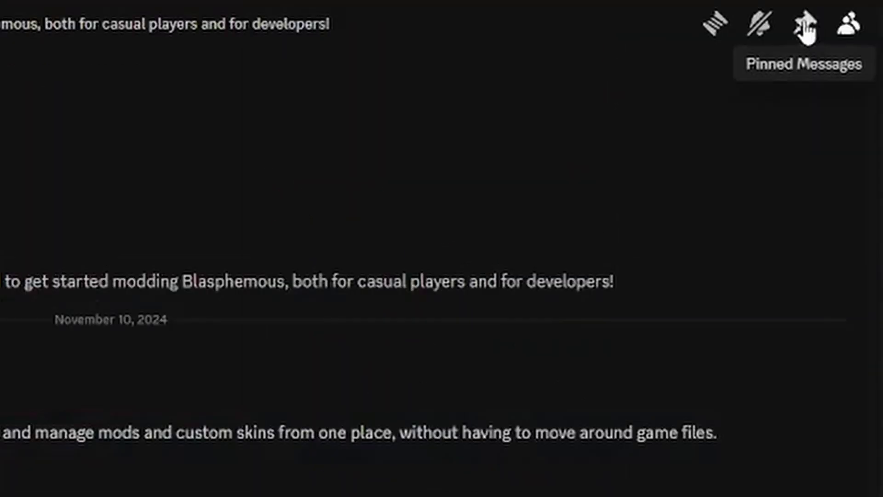
Open the modding channel's pinned messages, and open the Mod Installer v1.7.3 release from the Blasphemous.Modding.Installer repository on GitHub.
click(805, 27)
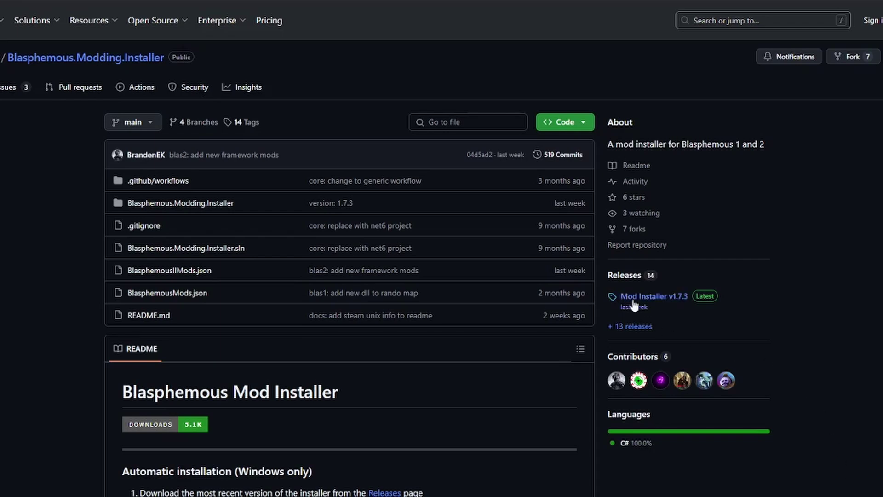
click(634, 303)
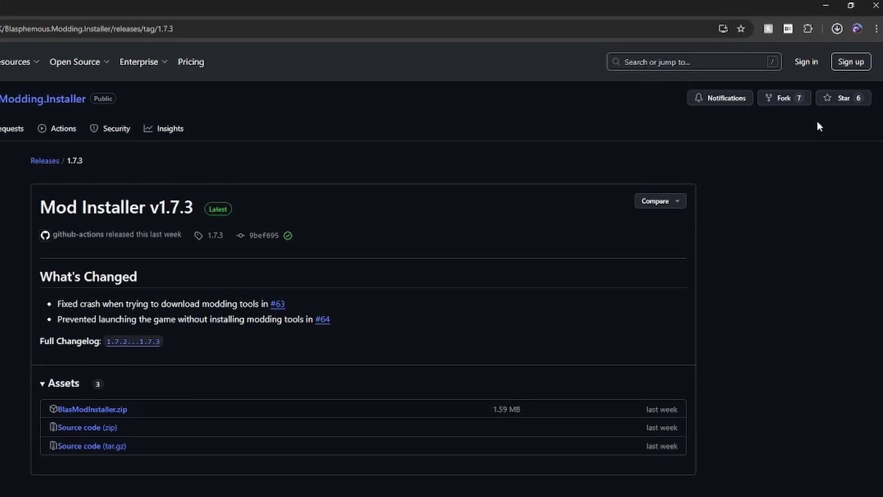
Place the downloaded BlasModInstaller (10).zip from the browser's recent downloads onto the desktop.
click(835, 24)
click(851, 8)
drag(731, 300, 243, 107)
Extract BlasModInstaller (10).zip with 7-Zip into its own BlasModInstaller (10) folder on the desktop.
right_click(242, 103)
mouse_move(283, 144)
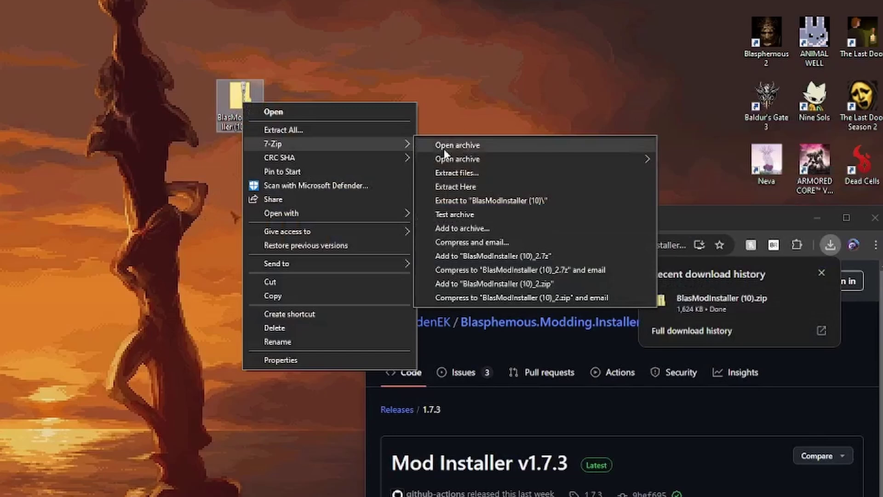
click(462, 173)
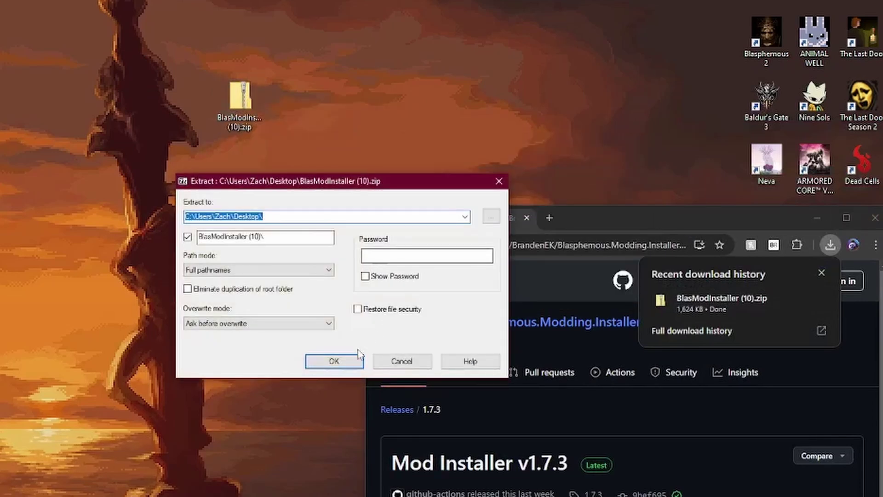
click(357, 358)
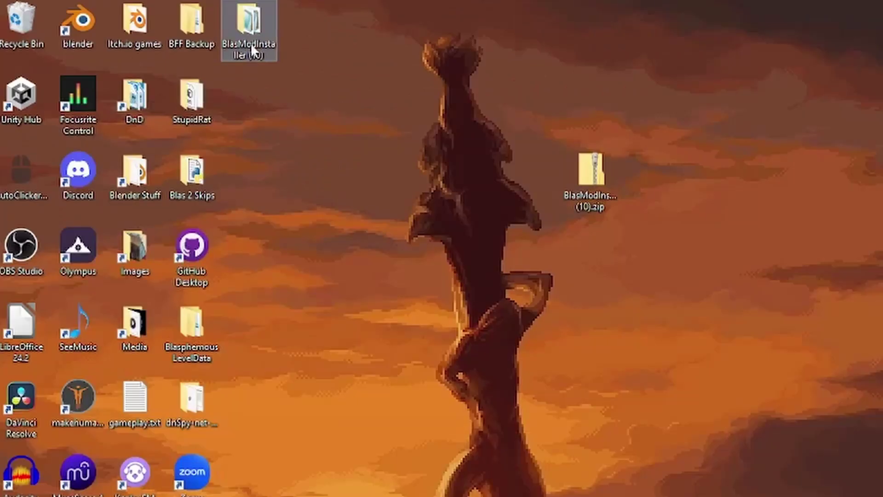
Run BlasModInstaller.exe from the extracted folder and choose Blasphemous.exe in D:\SteamLibrary\steamapps\common\Blasphemous as the game location.
double_click(250, 43)
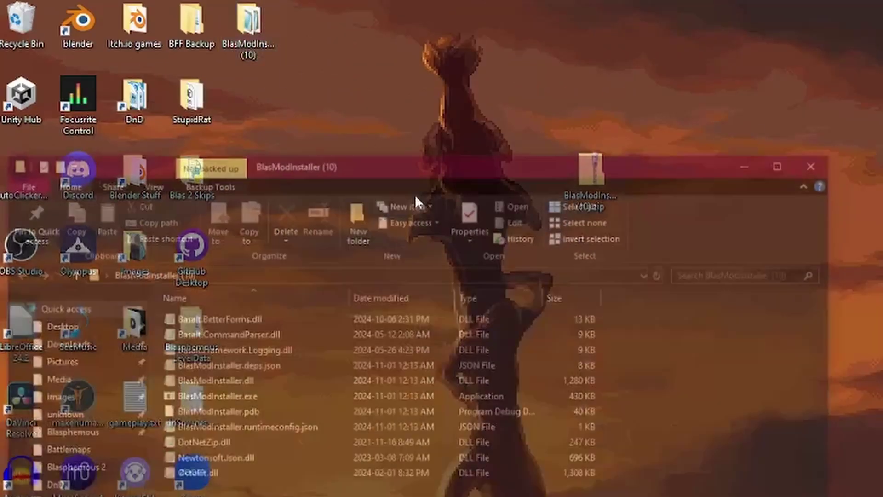
double_click(229, 397)
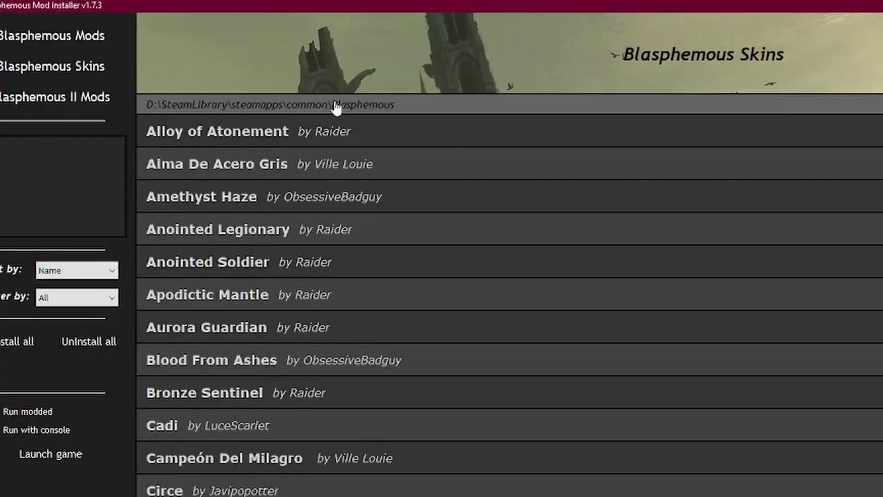
click(303, 104)
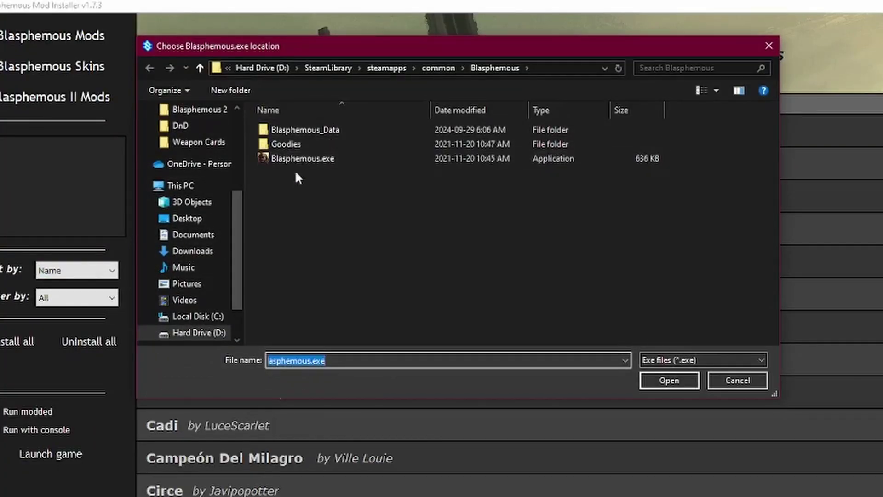
click(673, 381)
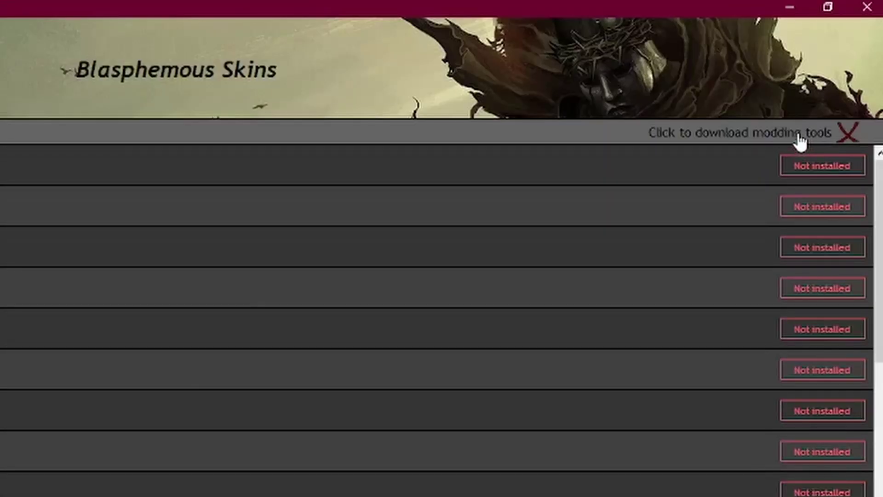
Download the modding tools for Blasphemous and switch to the Blasphemous II mods list.
click(800, 138)
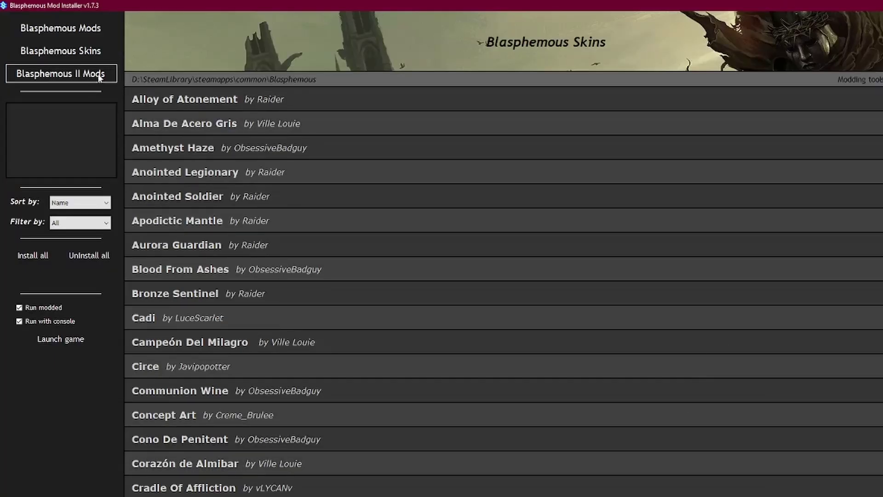
click(91, 79)
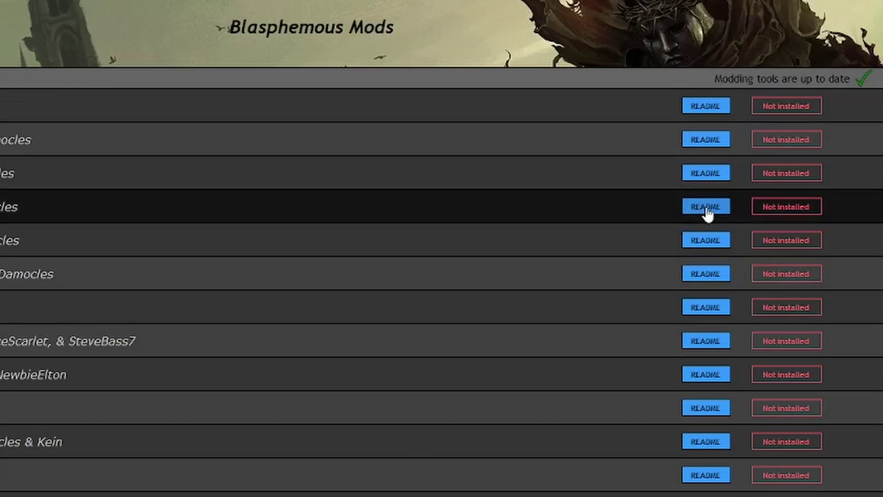
Open the Level Framework mod's README on GitHub, read its feature and installation notes, and minimize the browser.
click(707, 213)
drag(669, 275, 614, 113)
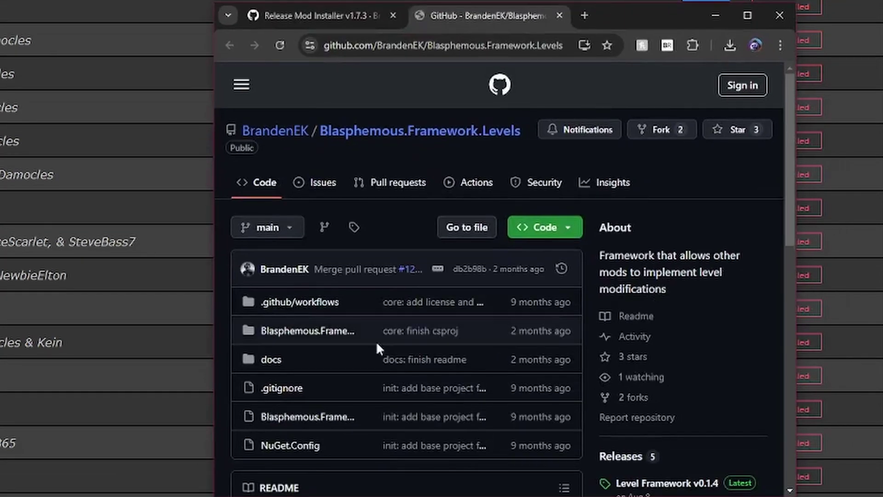
scroll(376, 341, down, 6)
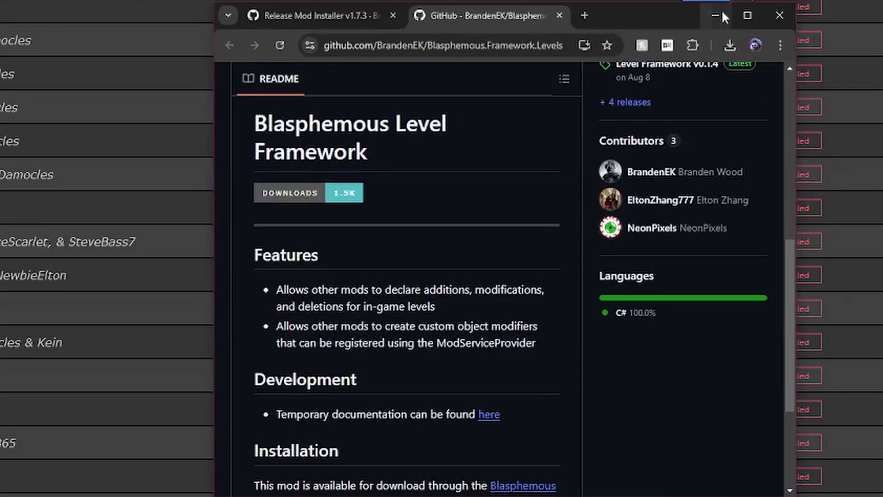
click(720, 15)
Install the Randomizer mod and accept downloading and enabling the mods it depends on.
scroll(775, 395, down, 3)
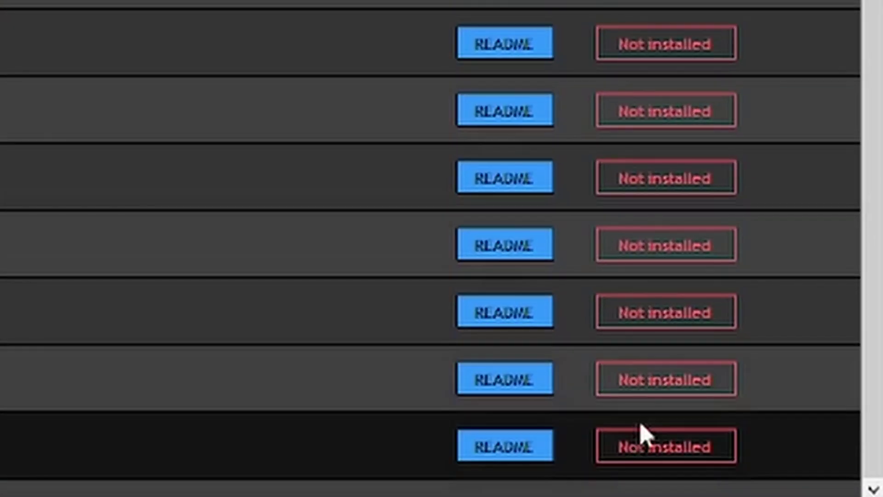
click(802, 479)
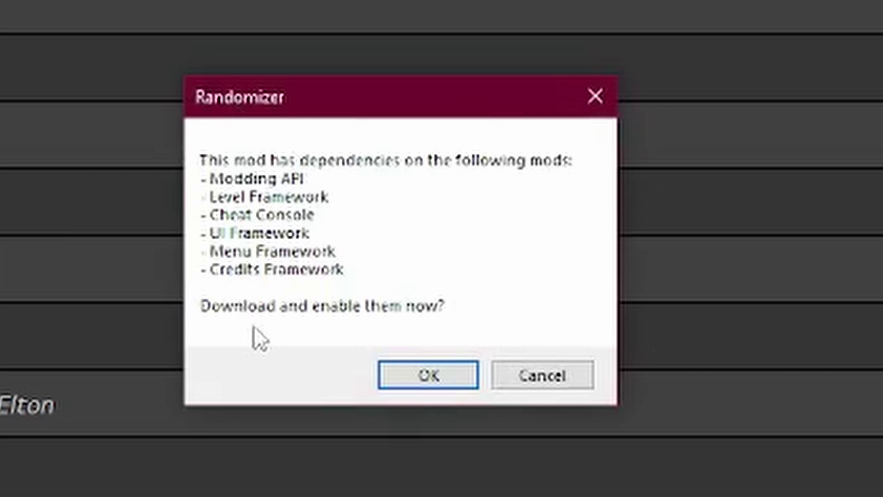
click(433, 389)
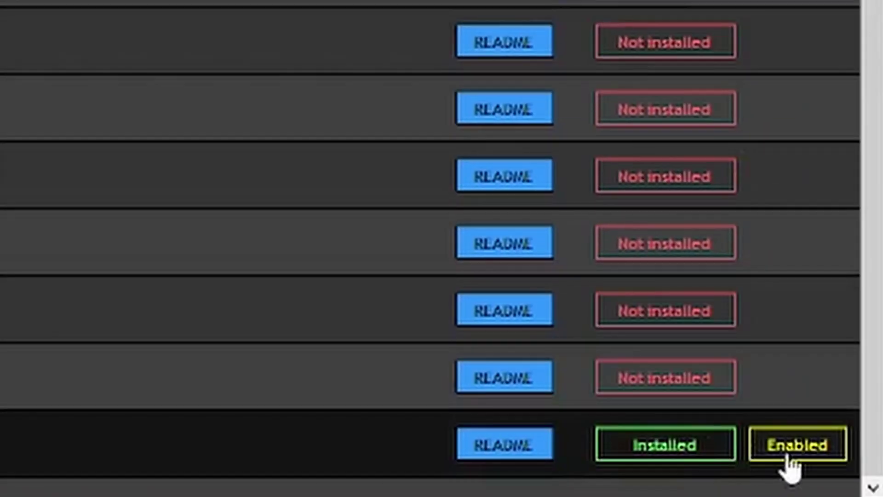
Toggle the Randomizer mod's enabled state and disable the Modding API together with the mods that depend on it.
click(795, 454)
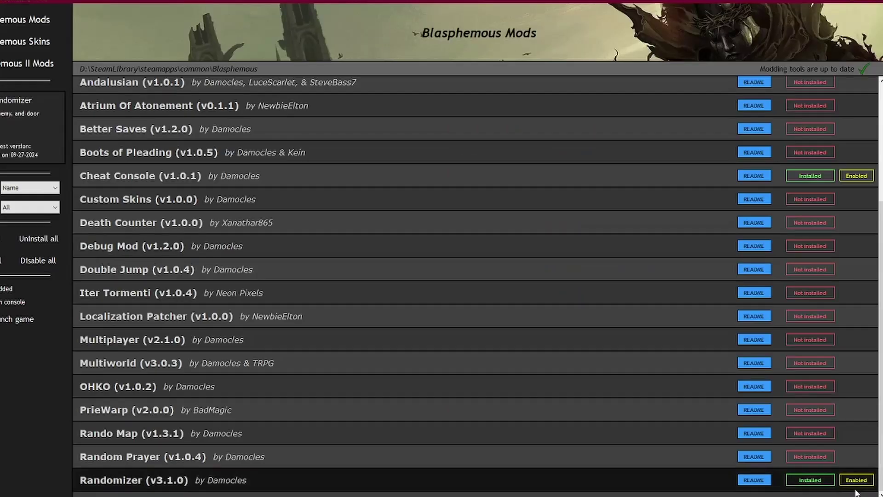
scroll(830, 357, up, 3)
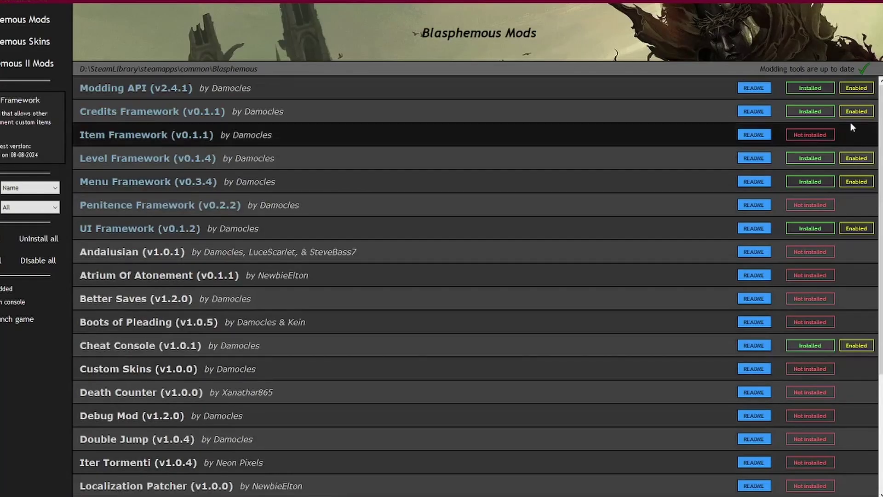
click(857, 88)
click(418, 307)
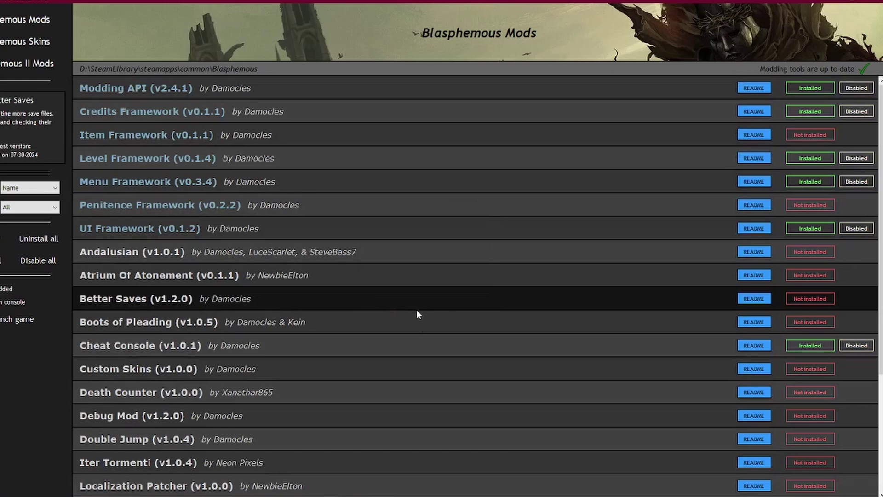
scroll(399, 419, down, 3)
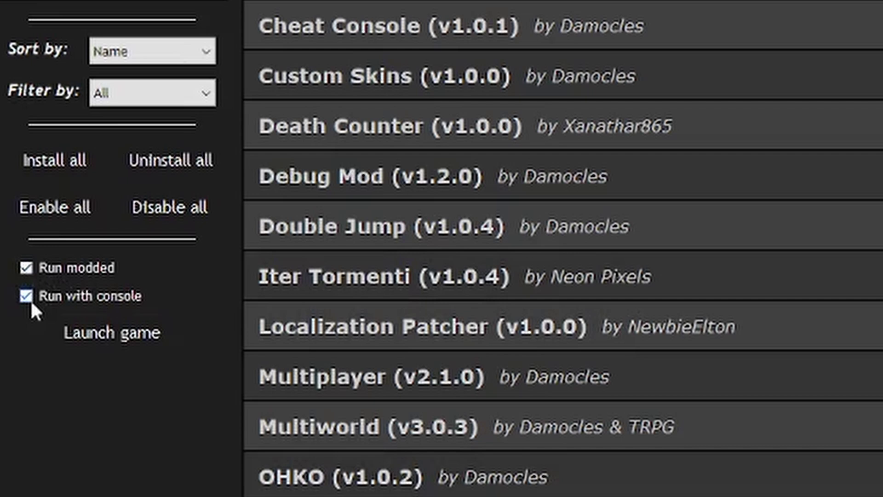
Launch the game with Run modded and Run with console enabled, and once more with Run modded turned off.
click(120, 330)
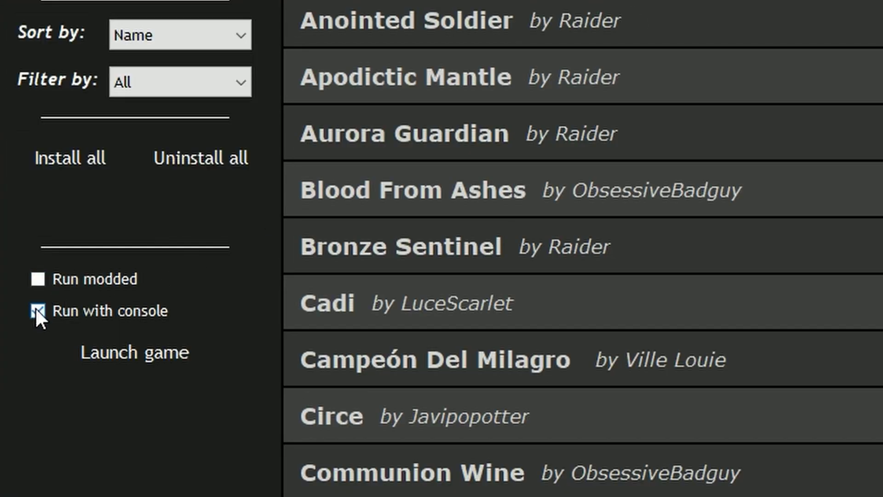
click(122, 349)
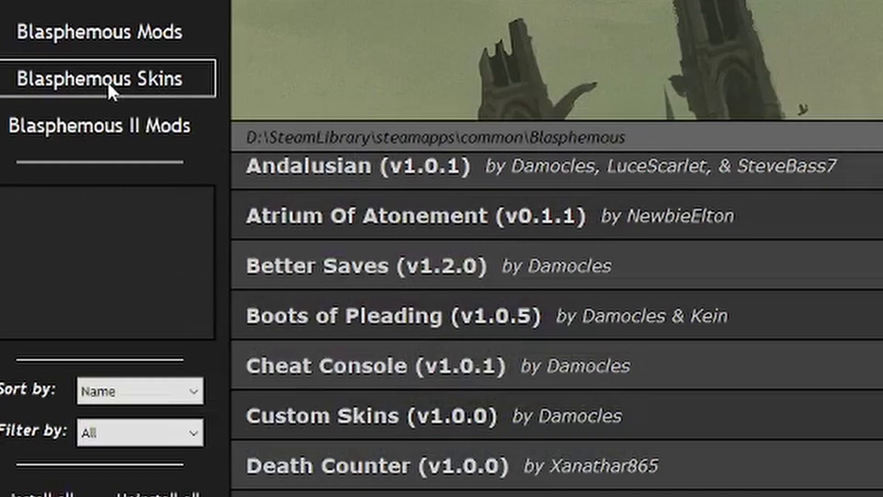
Switch to the Blasphemous skins list and install Anointed Soldier, Campeón Del Milagro and other custom skins.
click(109, 83)
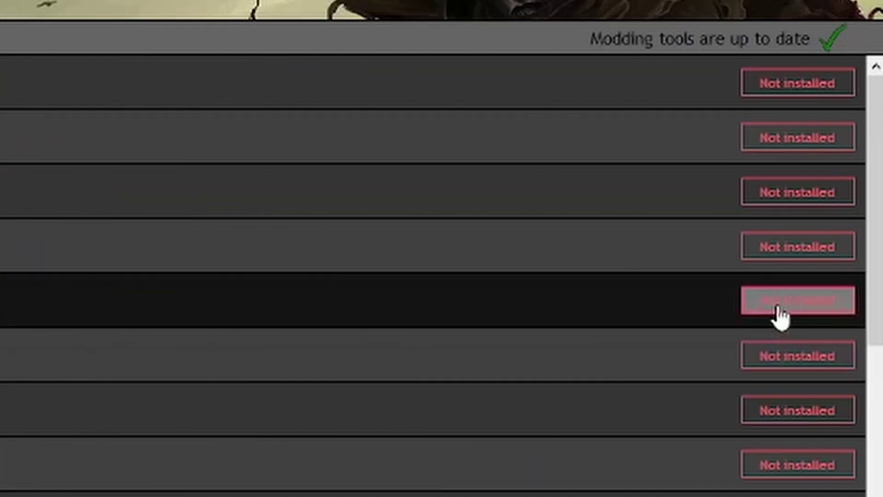
click(778, 309)
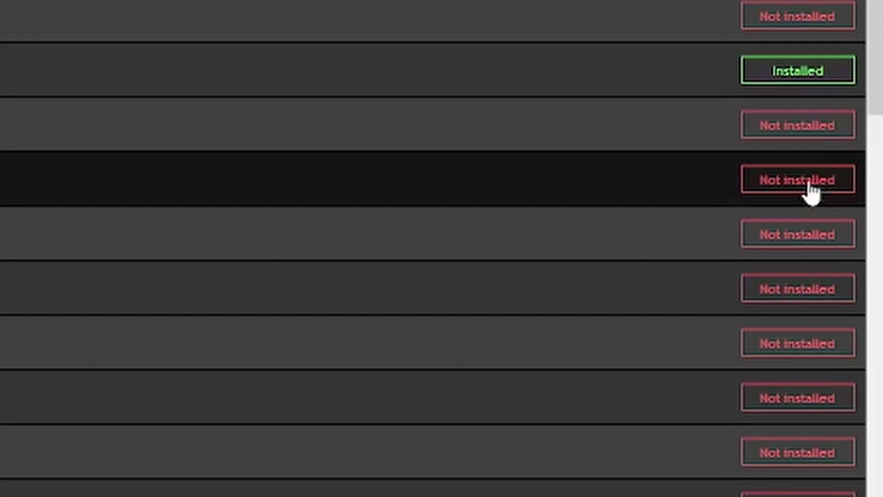
click(800, 412)
click(788, 299)
click(779, 401)
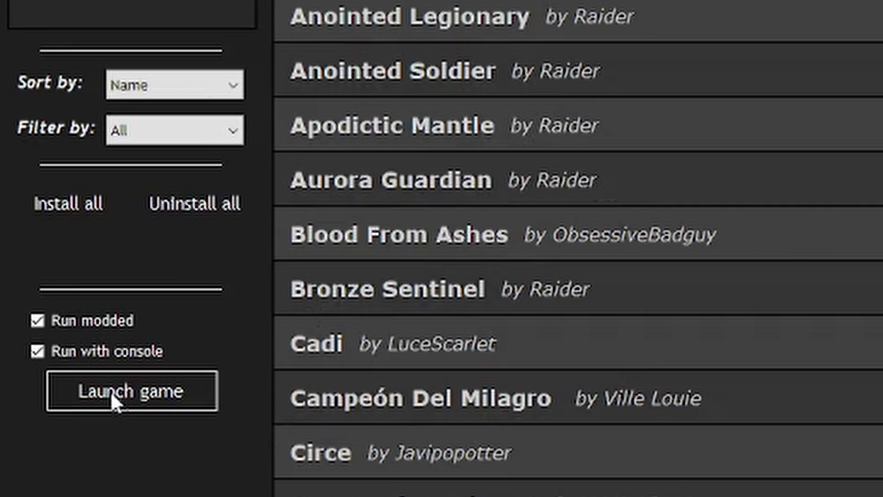
Launch the game with Run modded and Run with console enabled, and open the skin selector in its extras.
click(109, 390)
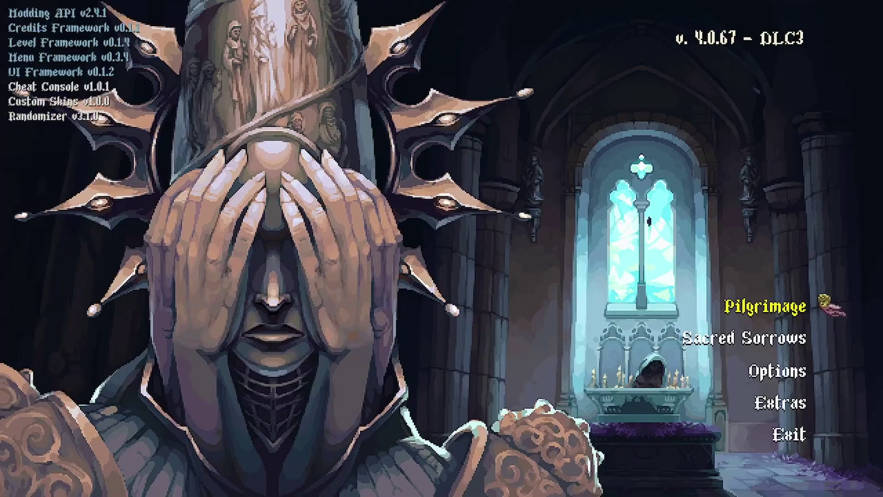
key(Down)
key(Down)
key(Down)
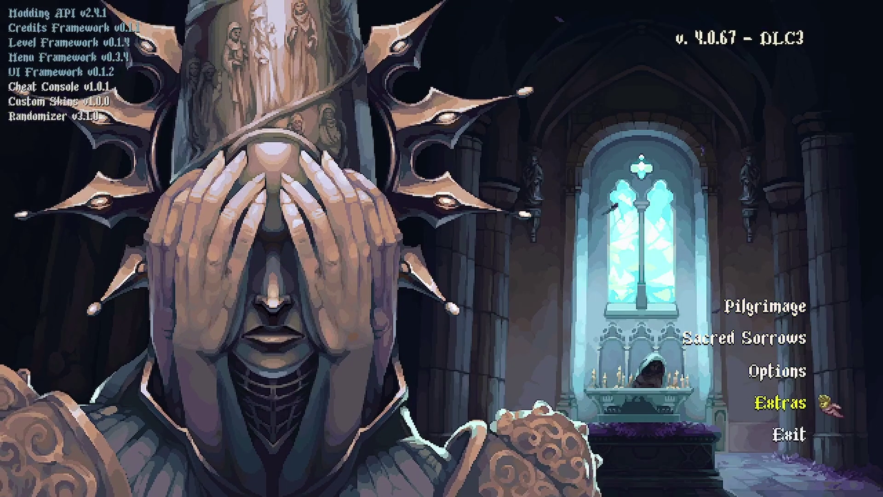
key(Return)
key(Down)
key(Down)
key(Return)
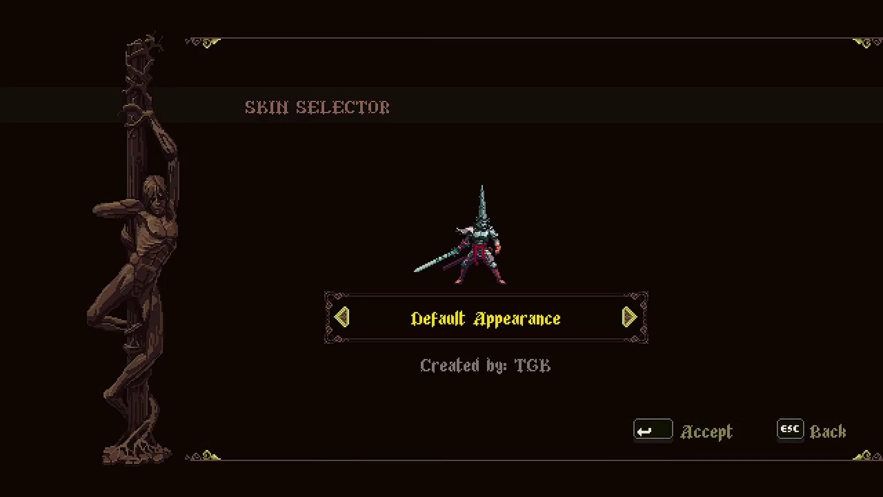
Browse the installed custom skins in the skin selector, going past Campeón Del Milagro.
key(Right)
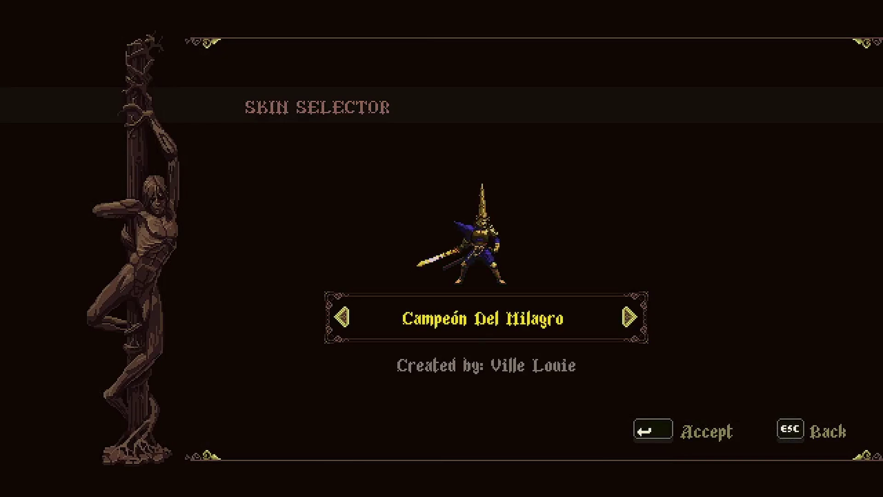
key(Right)
key(Right)
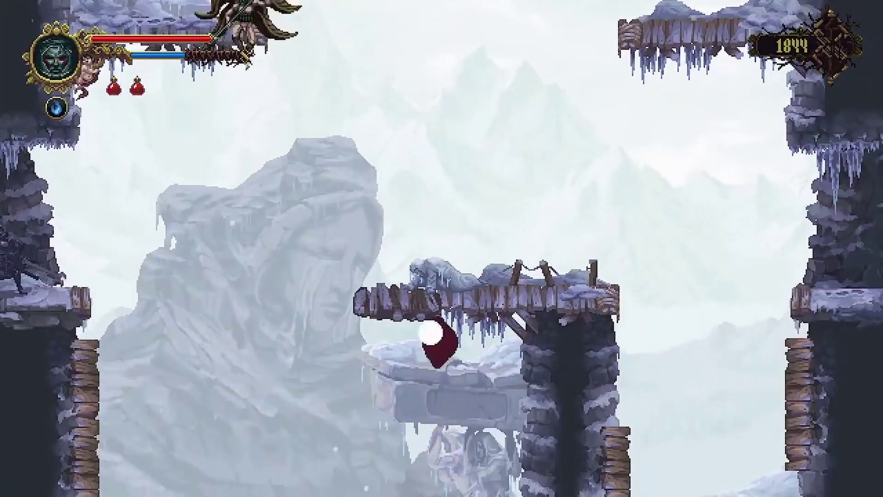
key(space)
key(Right)
key(Right)
key(k)
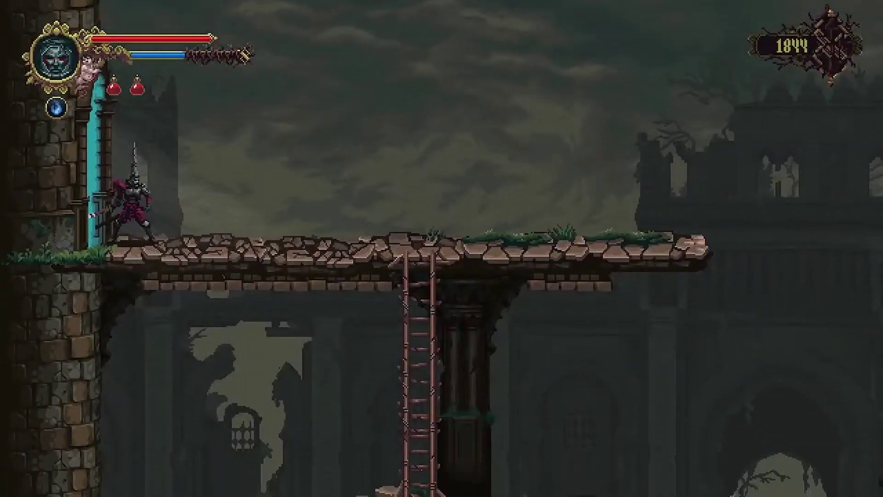
key(Right)
key(space)
key(Right)
key(Down)
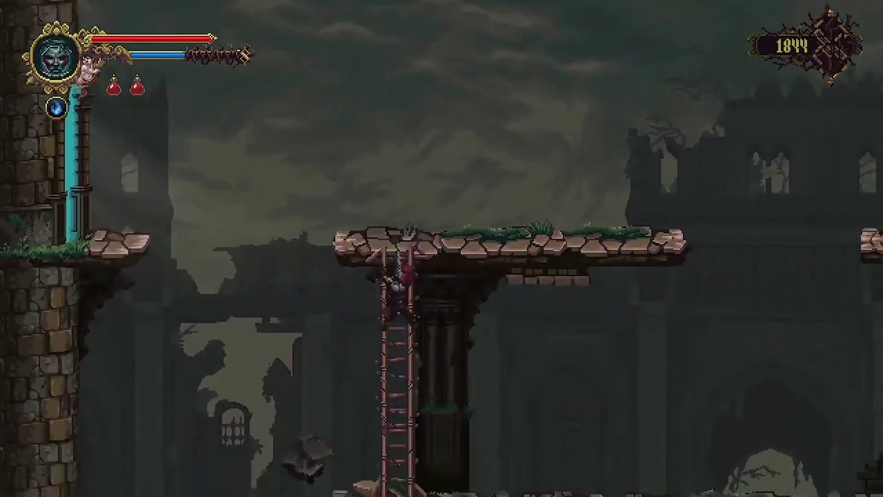
key(Left)
key(Right)
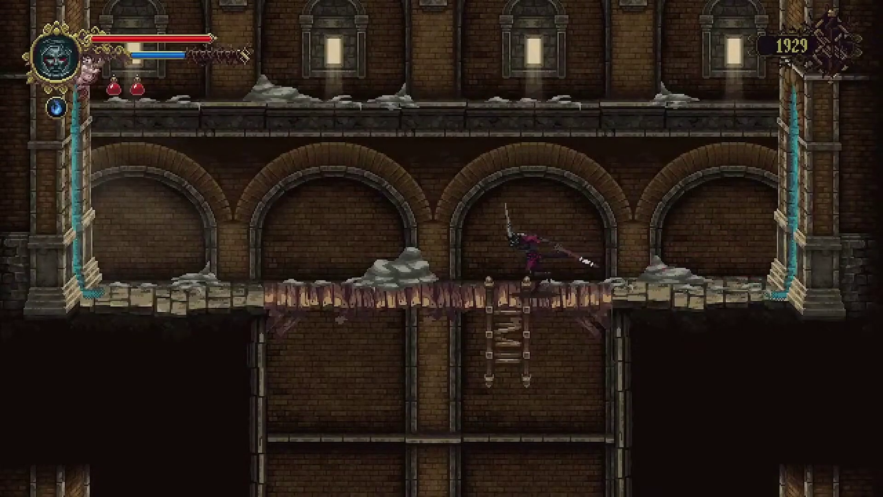
key(Left)
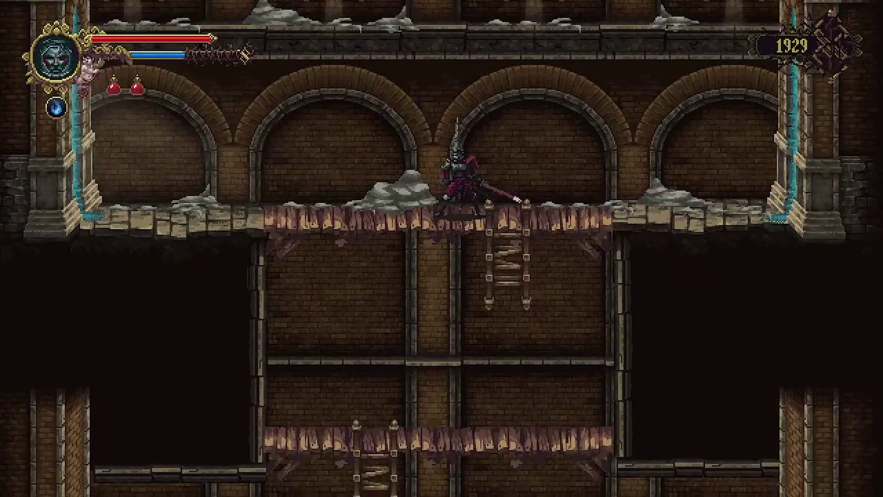